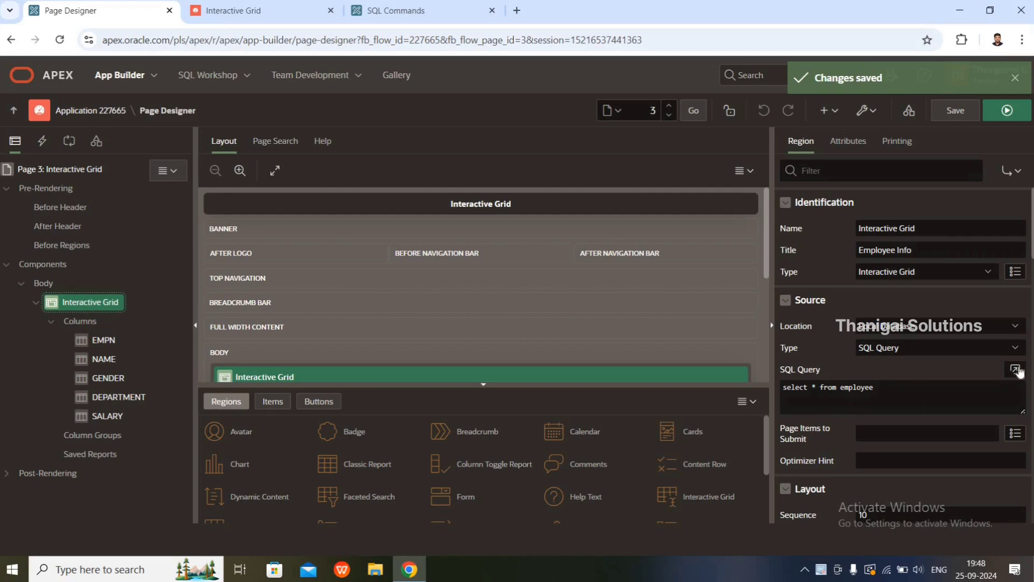
# - Check the Interactive Grid region's SQL query in the code editor and run the page to view the grid
pyautogui.click(1015, 369)
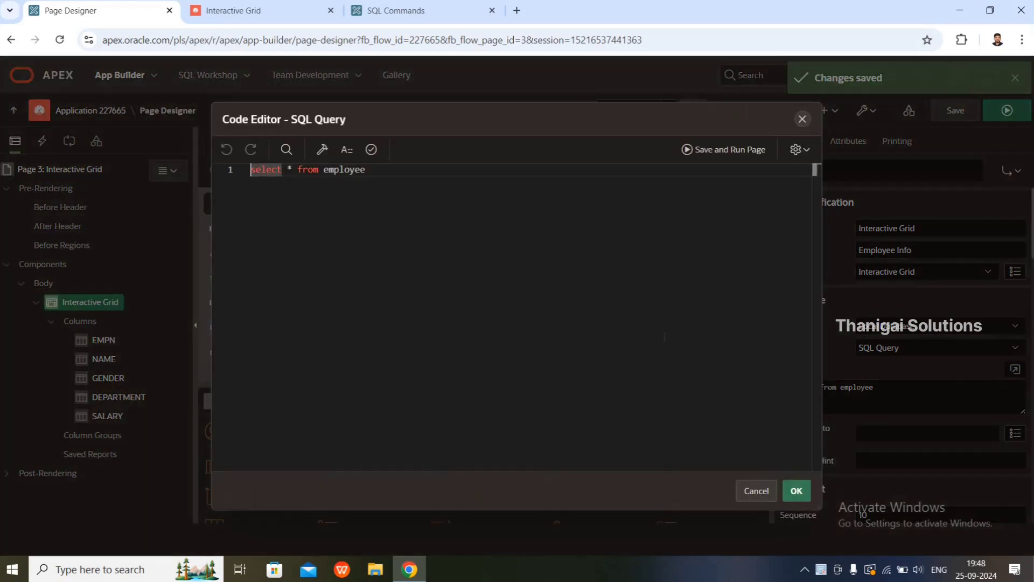
pyautogui.click(796, 490)
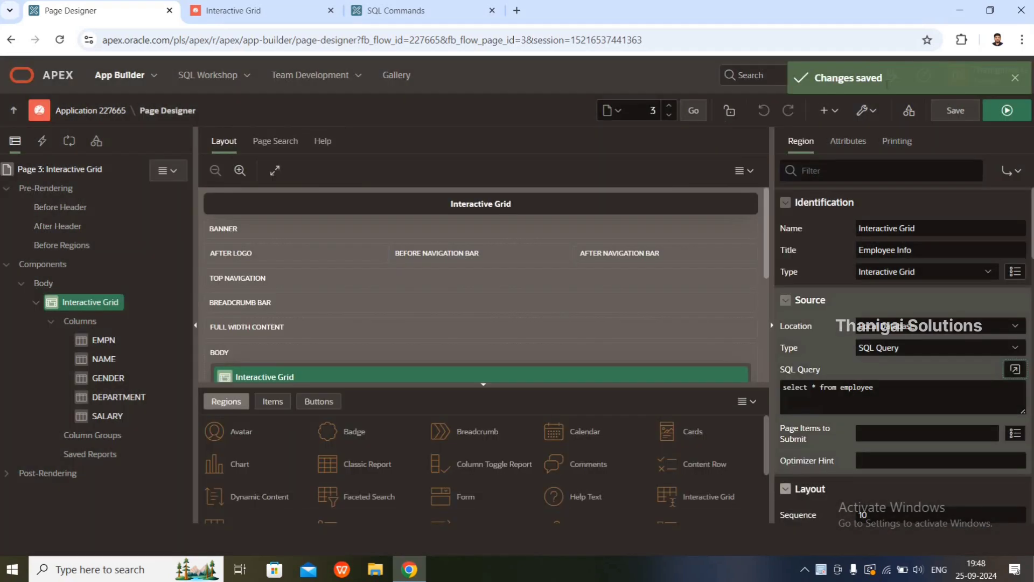
pyautogui.click(993, 109)
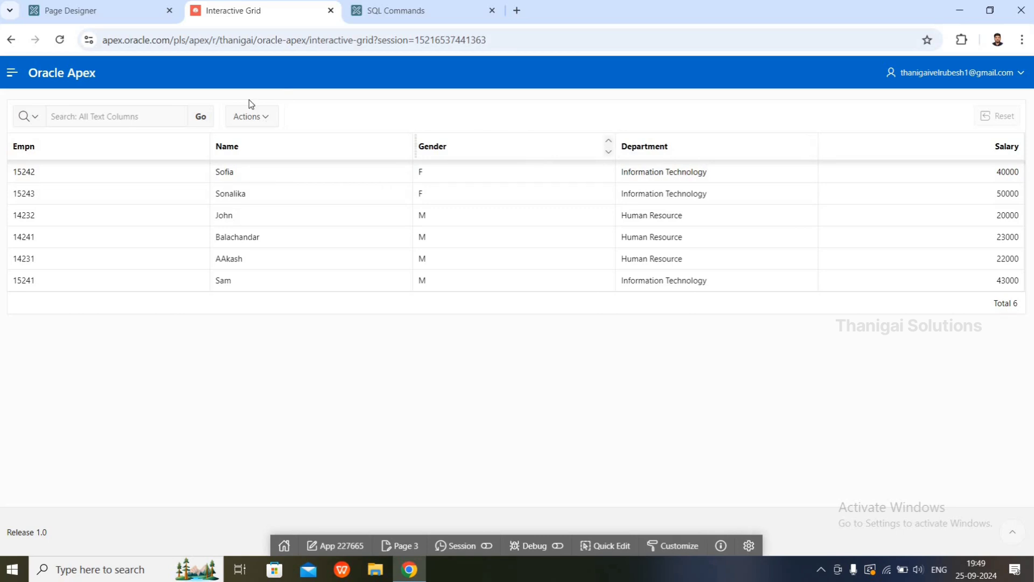
# - Set the EMPN column's heading to "Employee Number" in Page Designer, and run the page to check it
pyautogui.click(120, 22)
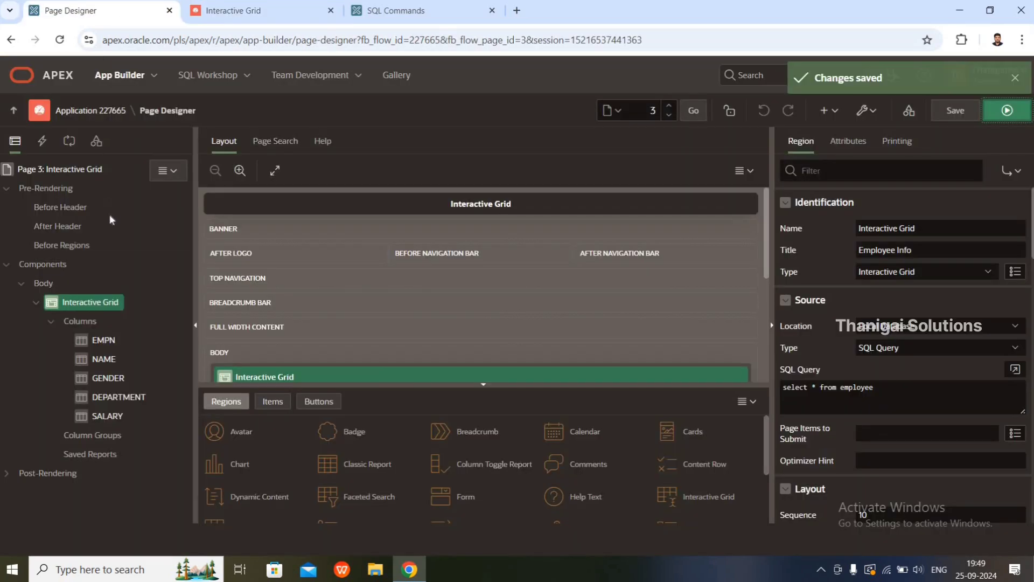
pyautogui.click(98, 346)
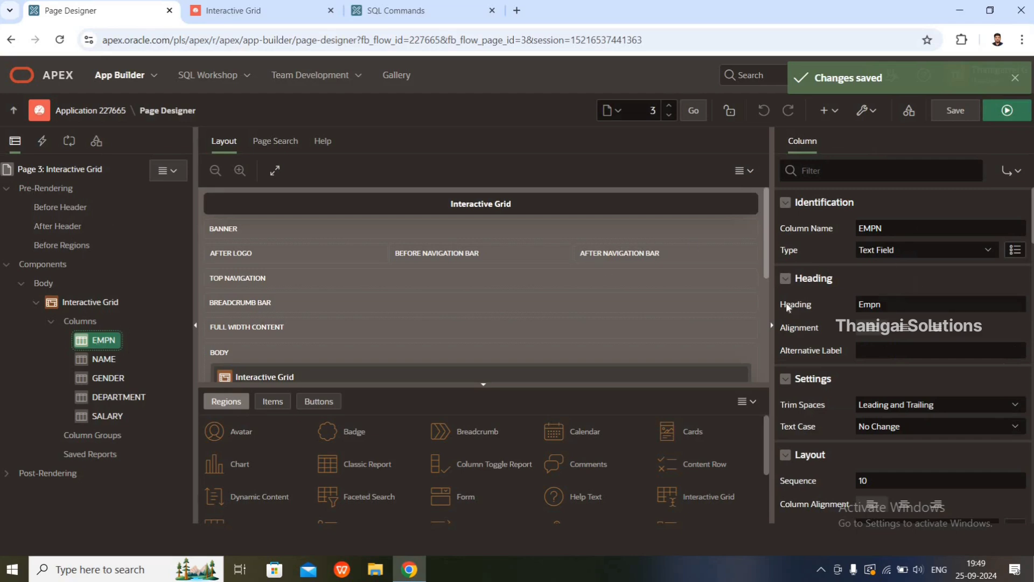
pyautogui.click(896, 308)
pyautogui.press('BackSpace')
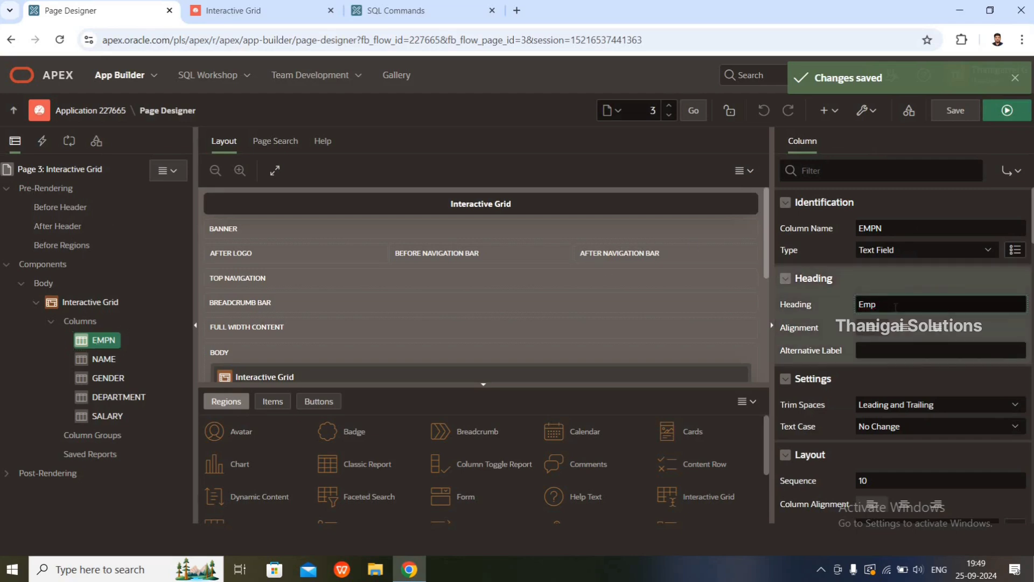
pyautogui.write('loyee Number')
pyautogui.click(1006, 113)
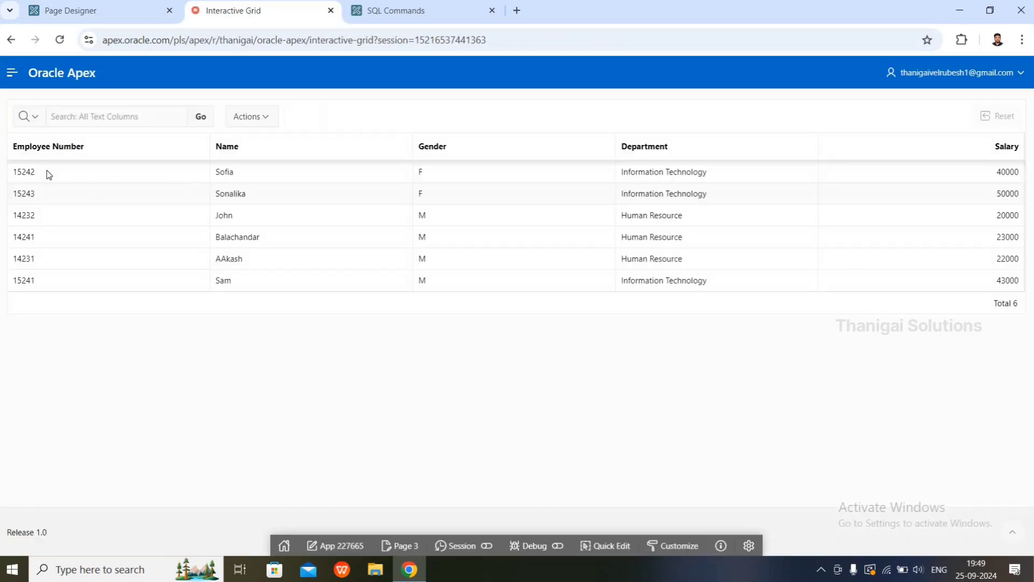
pyautogui.moveTo(26, 155)
# - Return to Page Designer and look through the available types for the EMPN column without changing the type
pyautogui.click(102, 10)
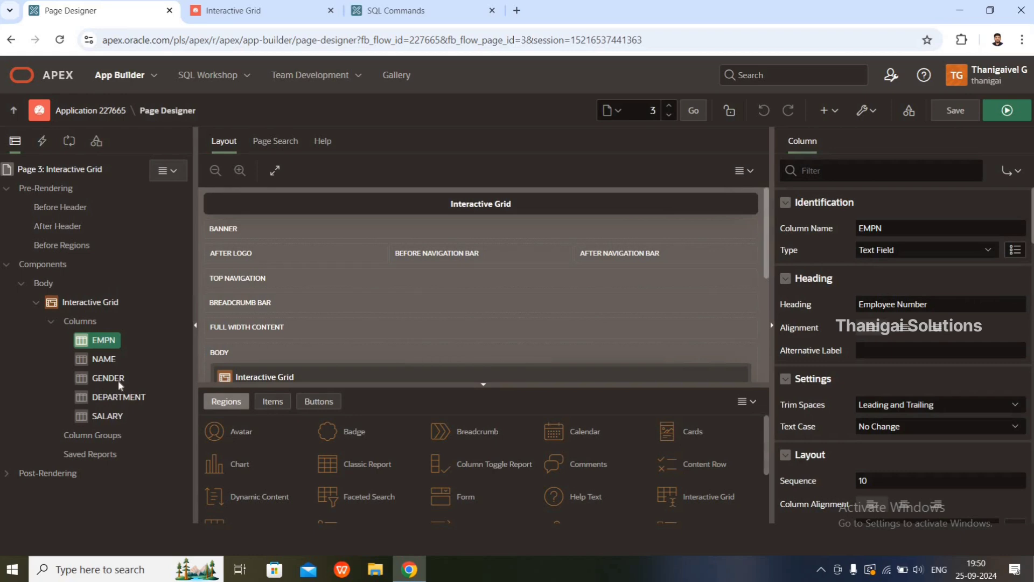
pyautogui.click(94, 345)
pyautogui.scroll(-1, 908, 221)
pyautogui.scroll(1, 908, 221)
pyautogui.click(881, 253)
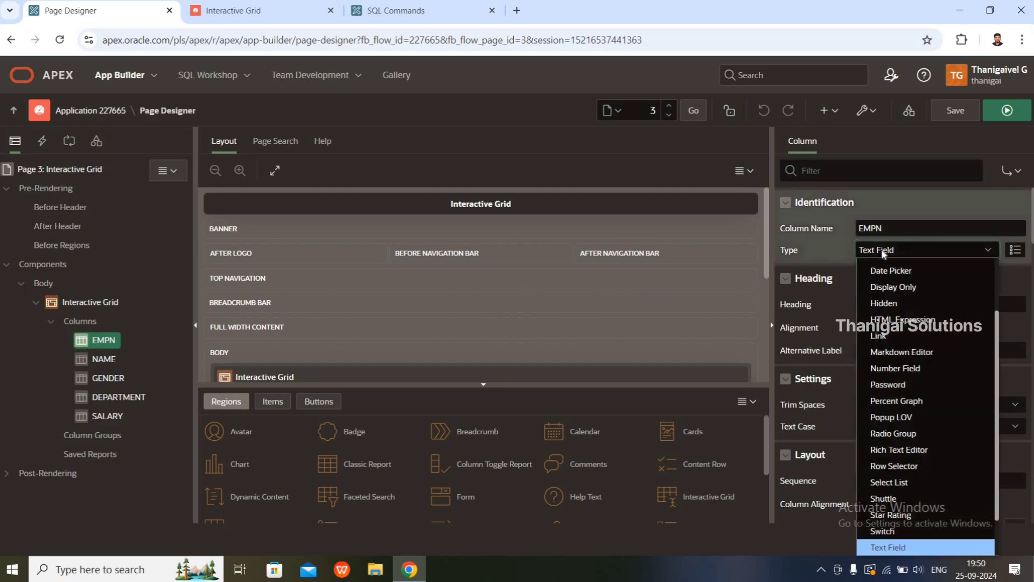
pyautogui.scroll(1, 891, 280)
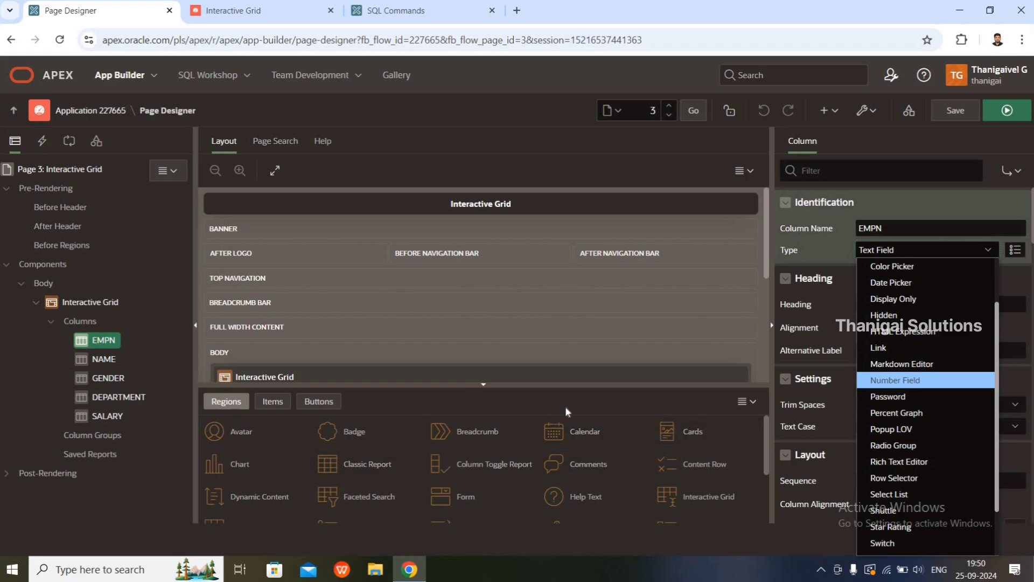
pyautogui.click(942, 303)
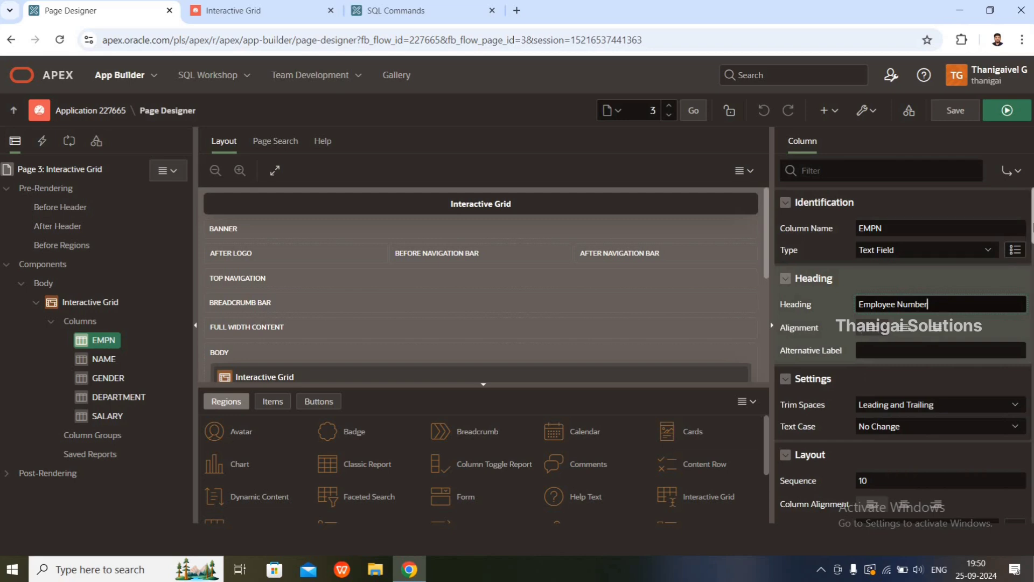
# - Center the heading alignment of the EMPN column and run the page to check the grid
pyautogui.scroll(-1, 888, 291)
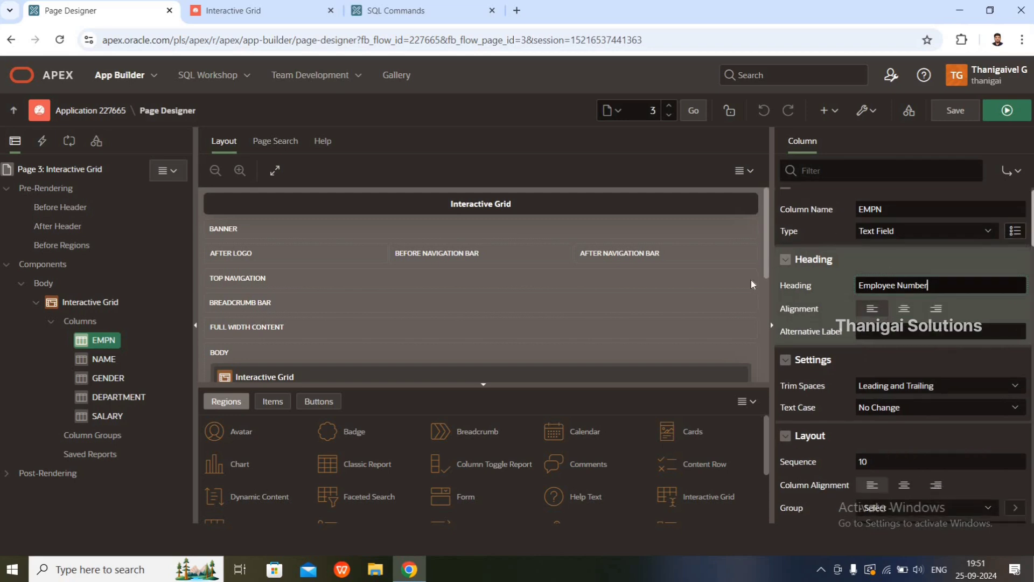
pyautogui.click(297, 15)
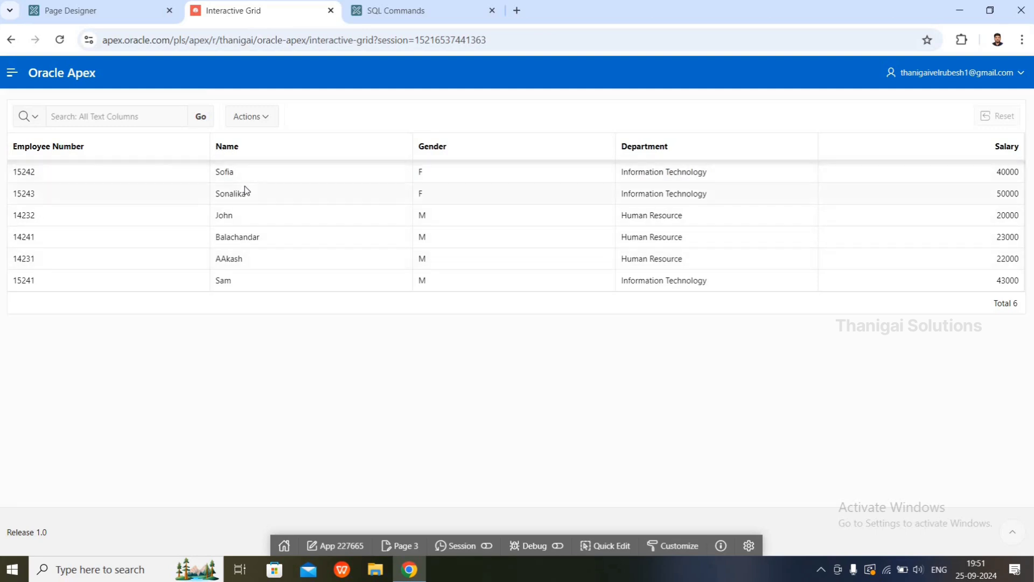
pyautogui.click(108, 14)
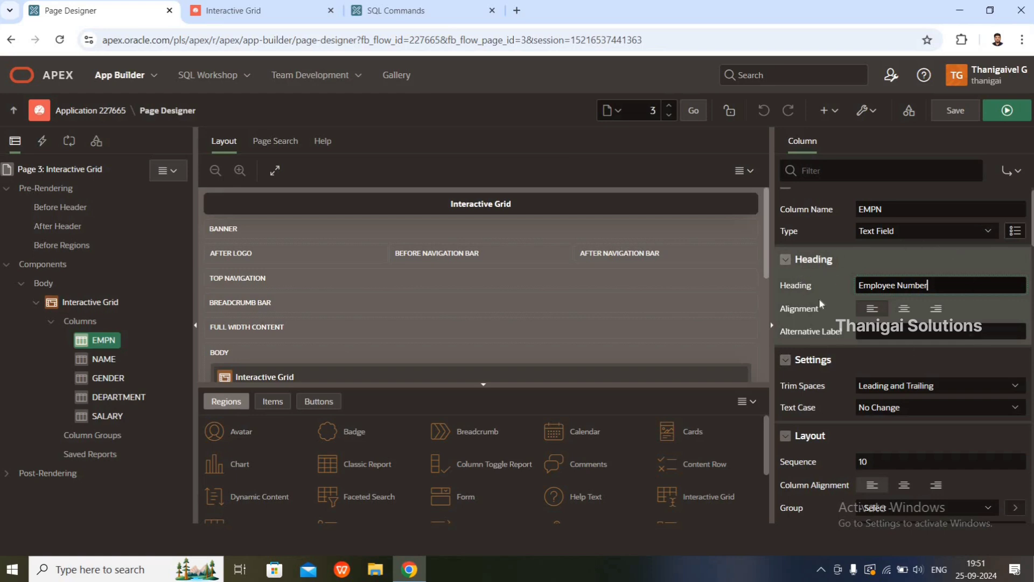
pyautogui.click(906, 310)
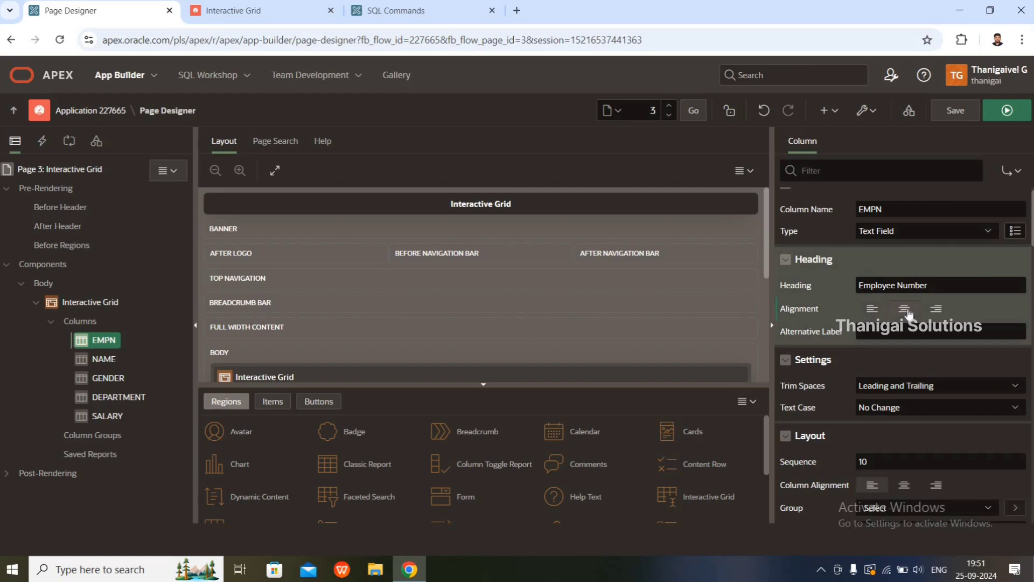
pyautogui.click(1006, 110)
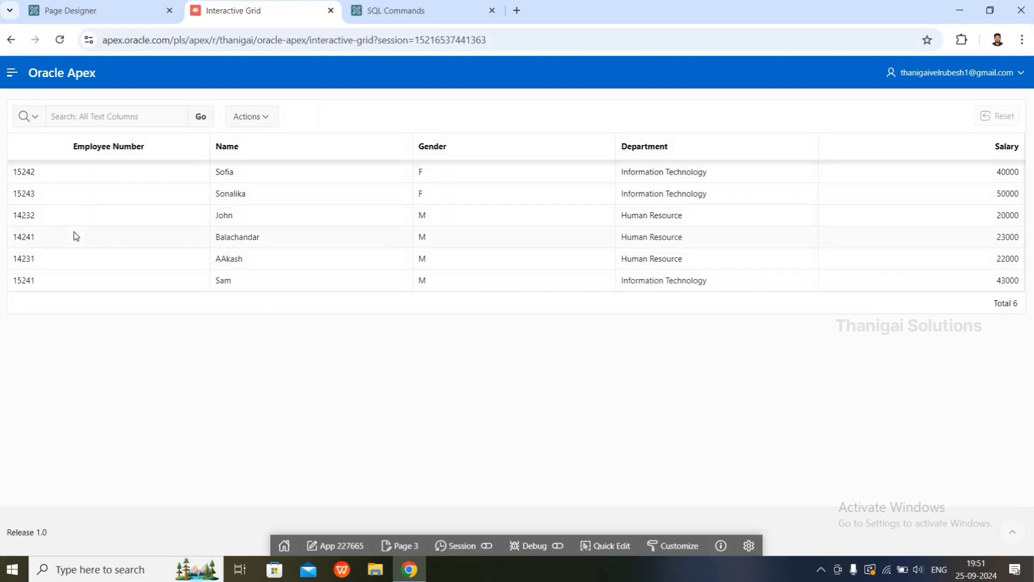
# - Review the Trim Spaces and Text Case options of the EMPN column in Page Designer
pyautogui.click(107, 15)
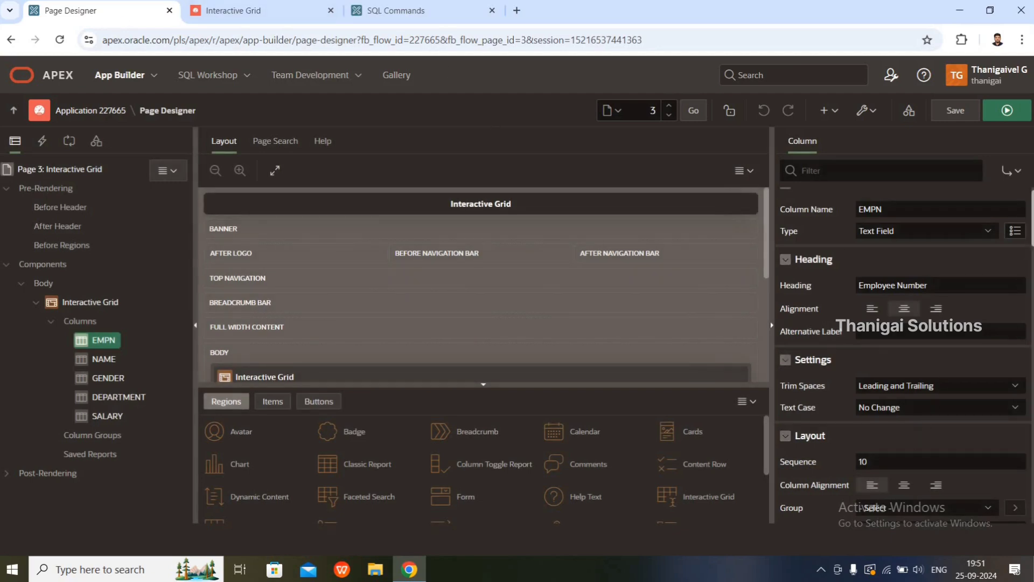
pyautogui.scroll(-3, 889, 254)
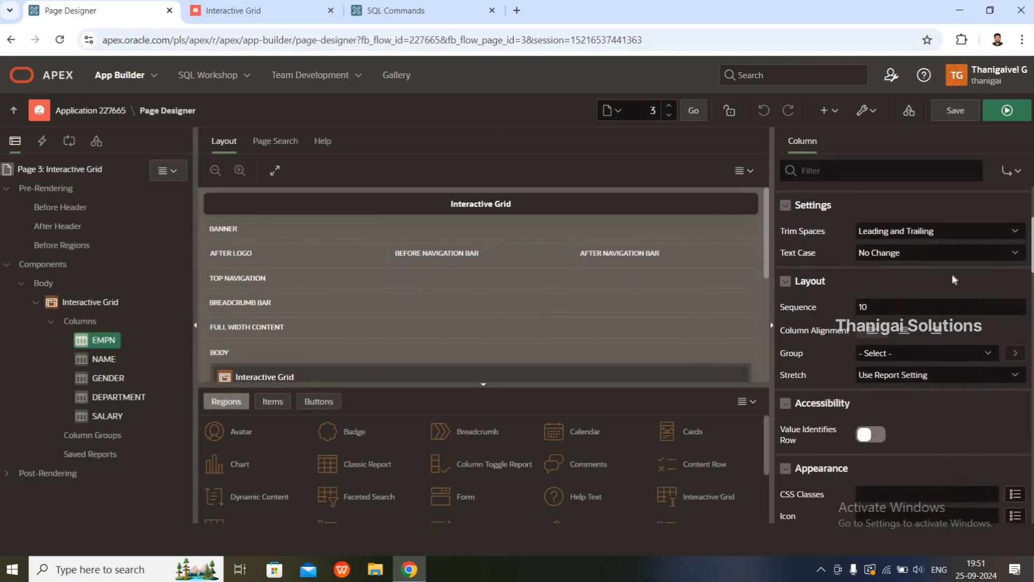
pyautogui.click(903, 237)
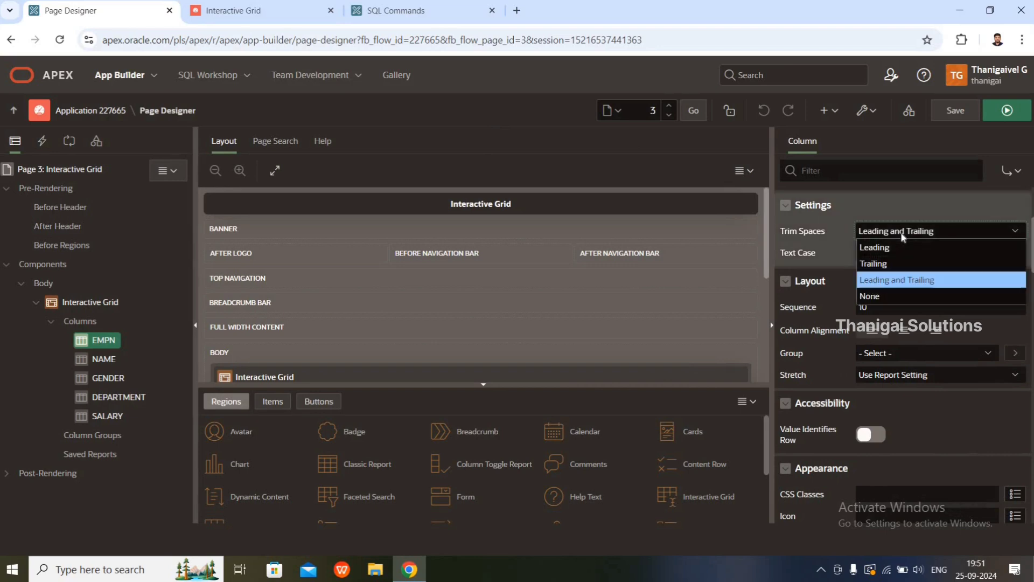
pyautogui.click(903, 237)
pyautogui.click(895, 253)
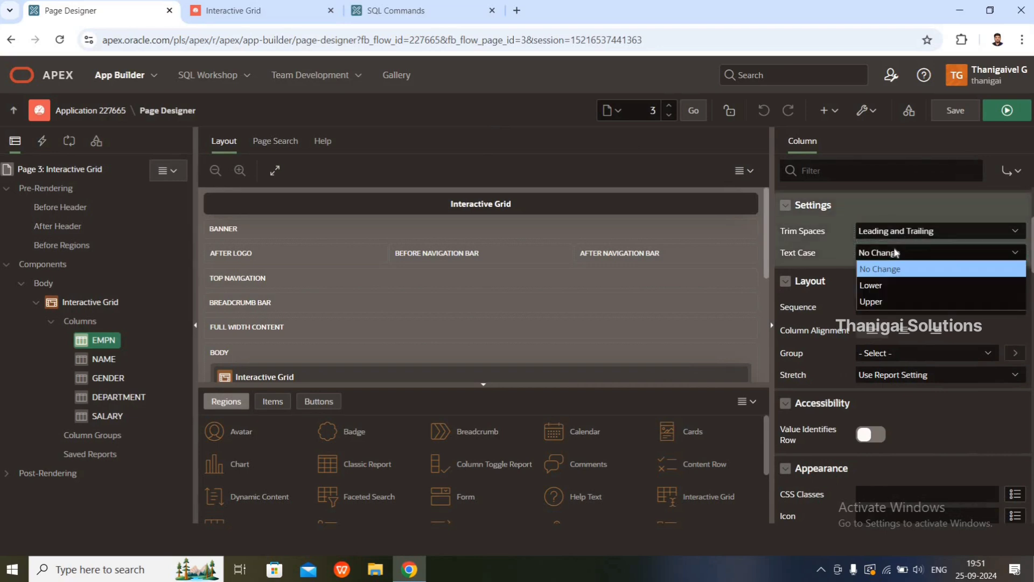
pyautogui.click(883, 267)
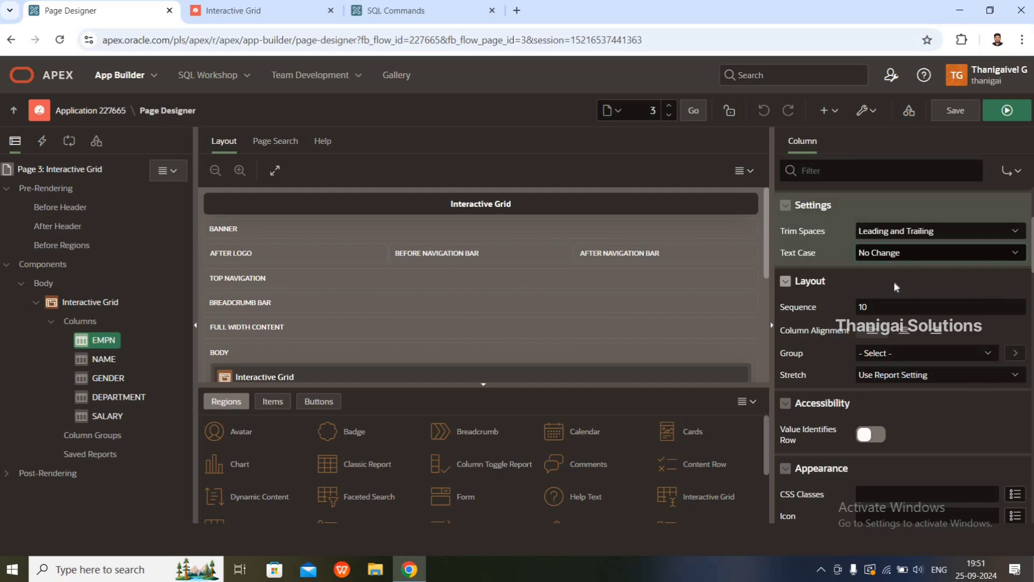
# - Center the column alignment of EMPN, run the page to check the values, and return to Page Designer
pyautogui.click(907, 337)
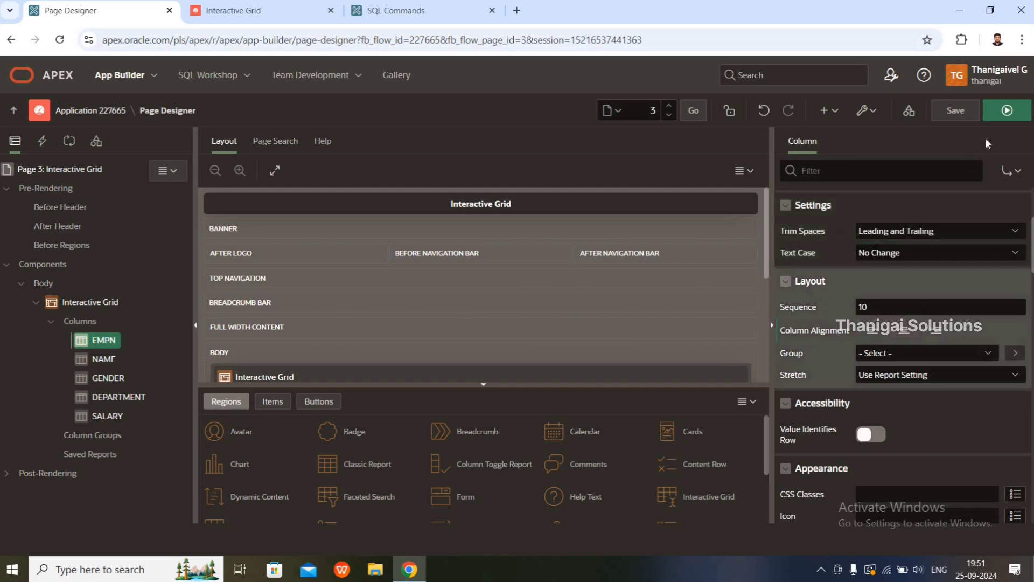
pyautogui.click(1007, 112)
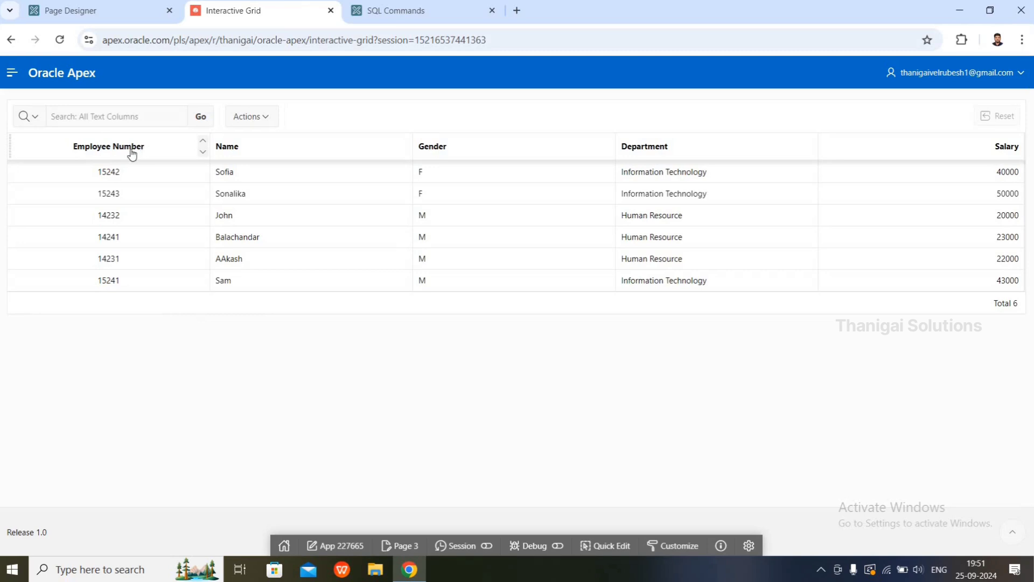
pyautogui.click(133, 20)
# - Examine the EMPN column's Appearance, Validation, Link, Source, Master Detail and Default properties
pyautogui.scroll(-3, 903, 355)
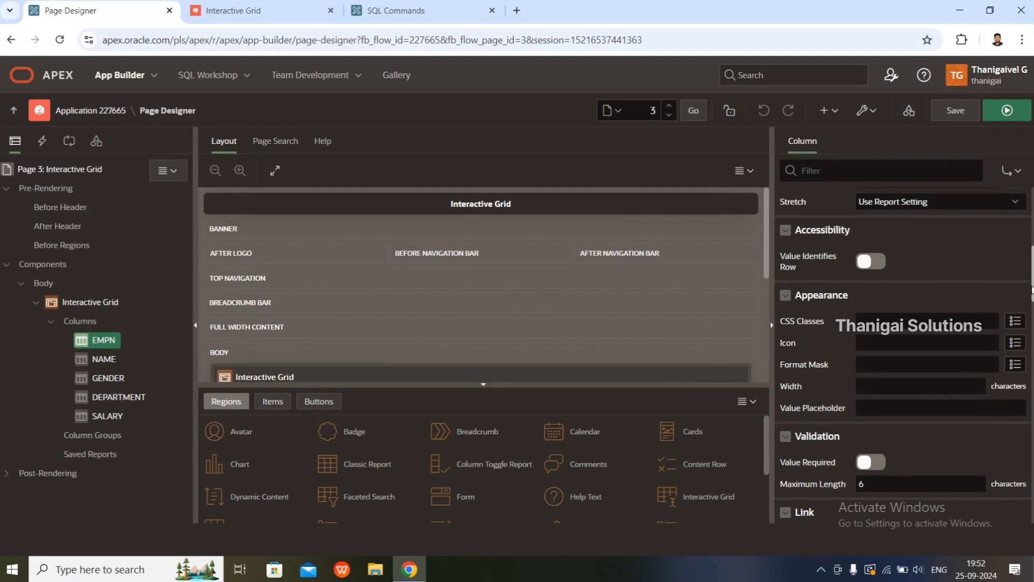
pyautogui.click(926, 320)
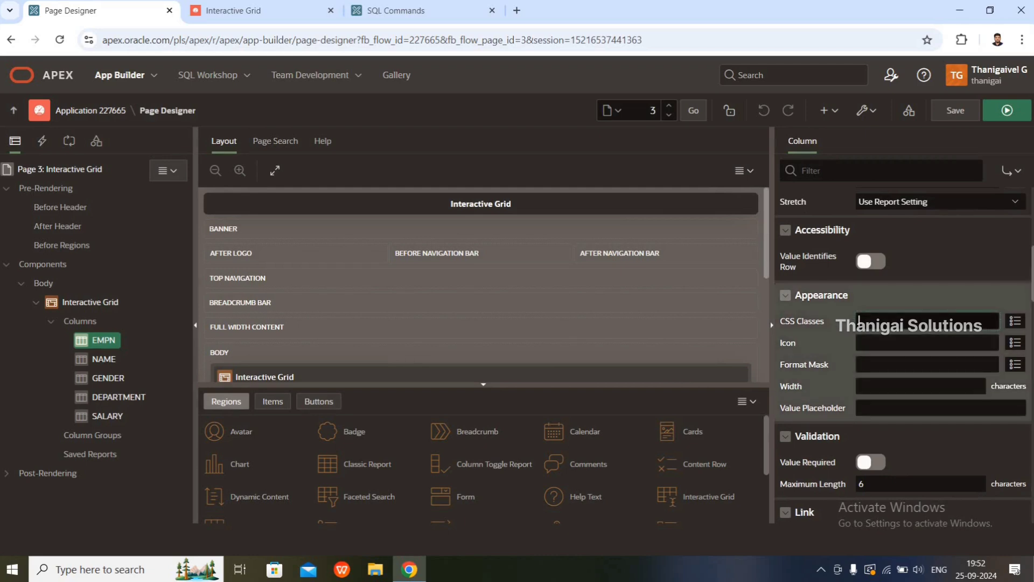
pyautogui.moveTo(1032, 283); pyautogui.dragTo(1033, 288)
pyautogui.click(926, 333)
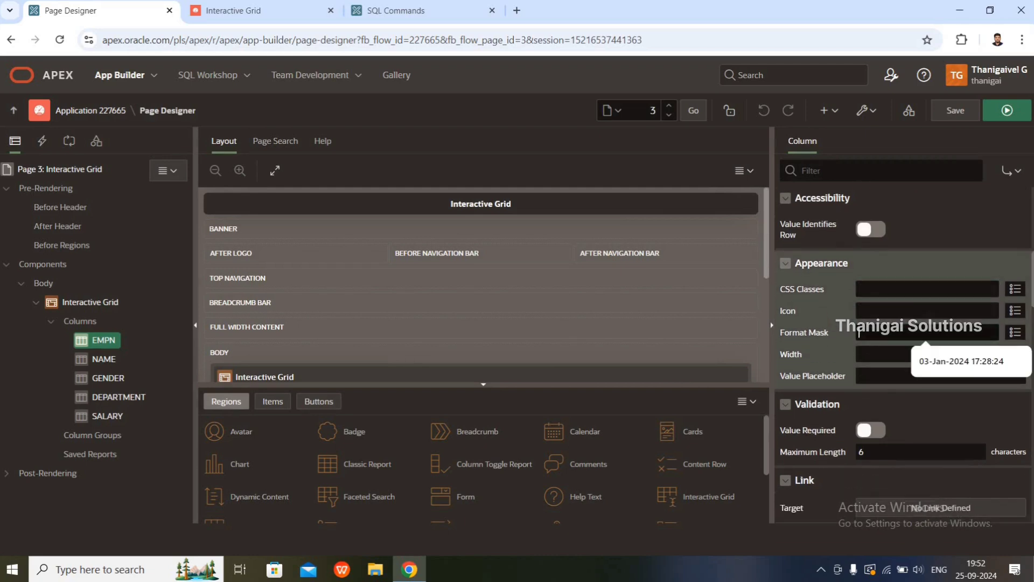
pyautogui.scroll(-3, 862, 269)
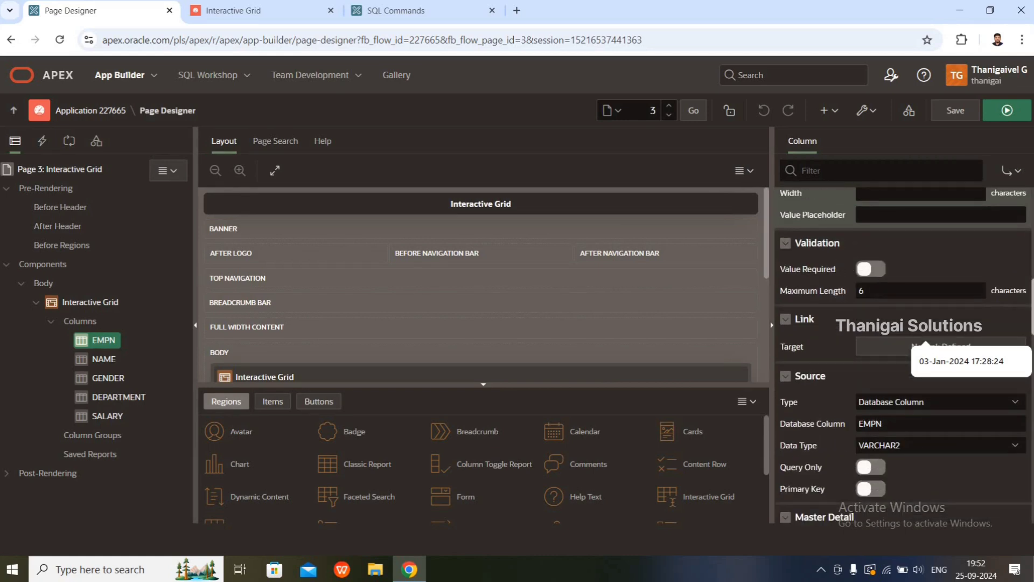
pyautogui.scroll(-3, 903, 356)
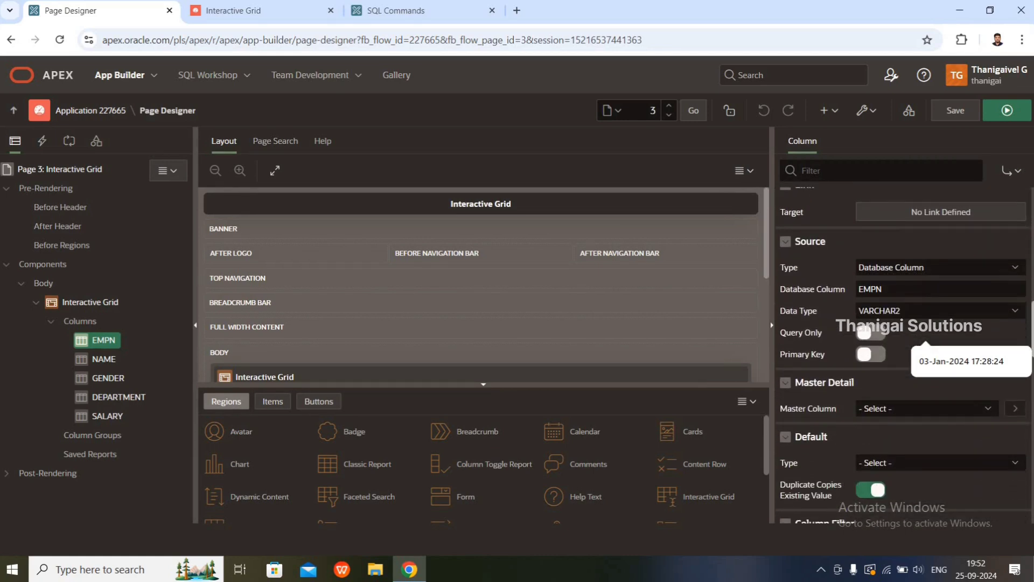
pyautogui.scroll(10, 1032, 218)
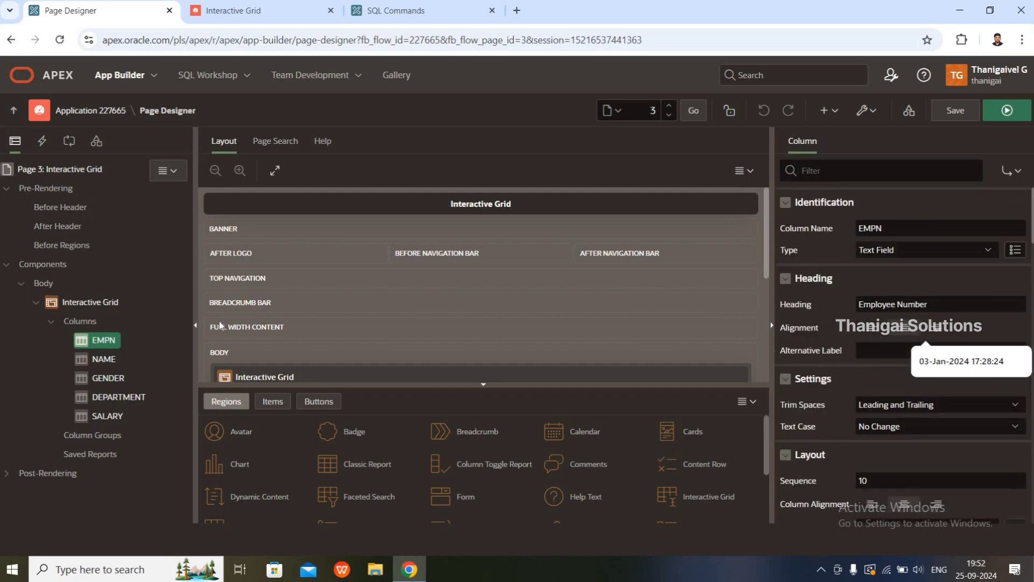
# - Select the Interactive Grid region in the page's component tree
pyautogui.click(91, 302)
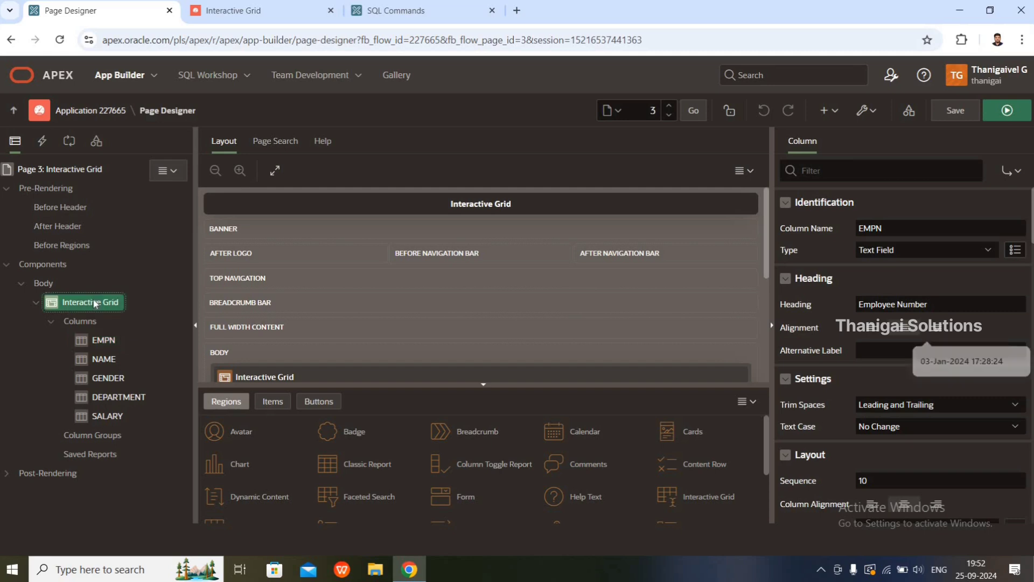